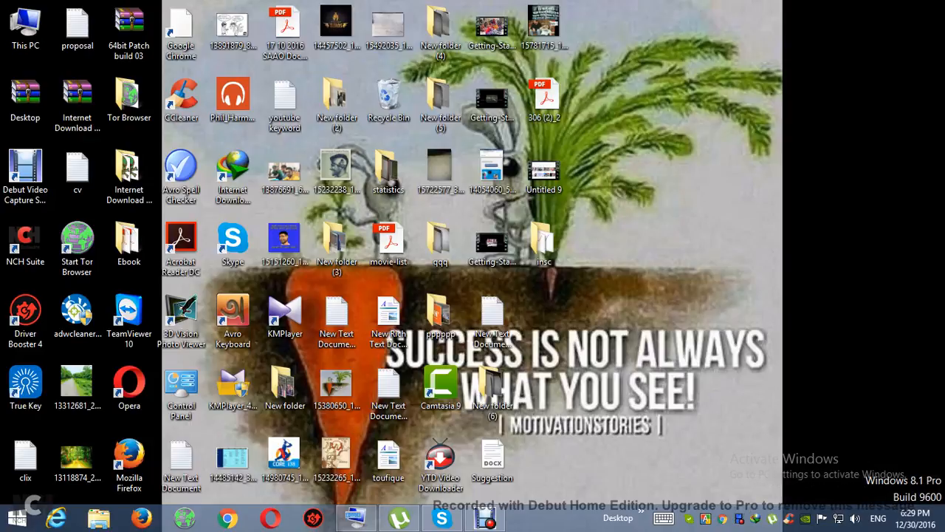
pyautogui.rightClick(804, 101)
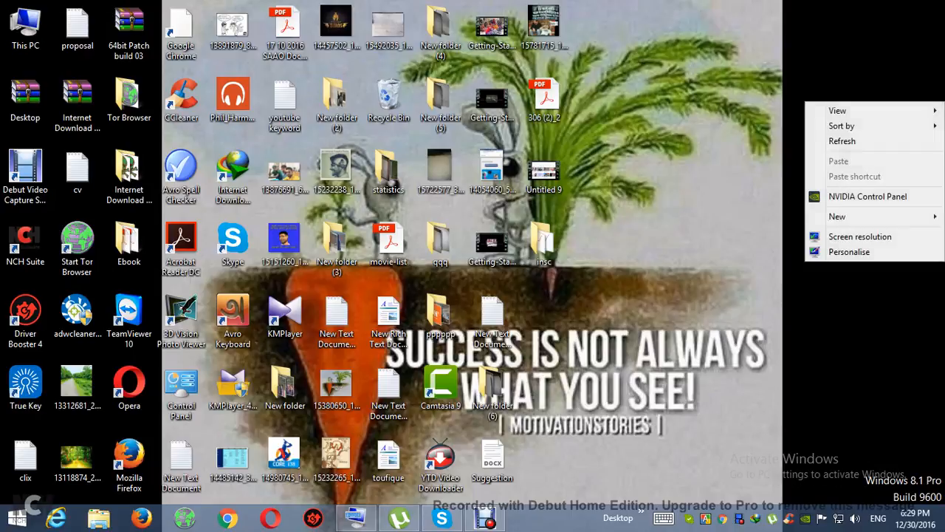
pyautogui.click(824, 129)
pyautogui.rightClick(805, 104)
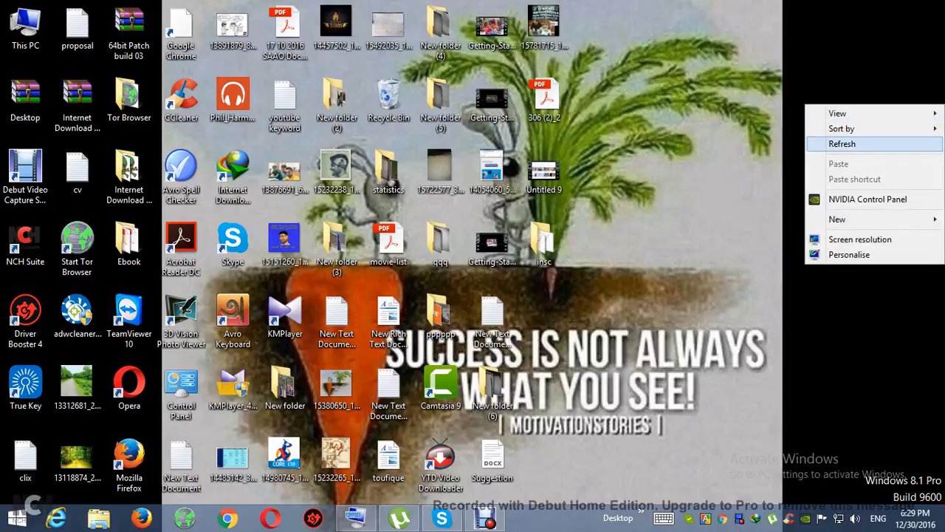
pyautogui.click(842, 144)
pyautogui.rightClick(804, 88)
pyautogui.click(842, 127)
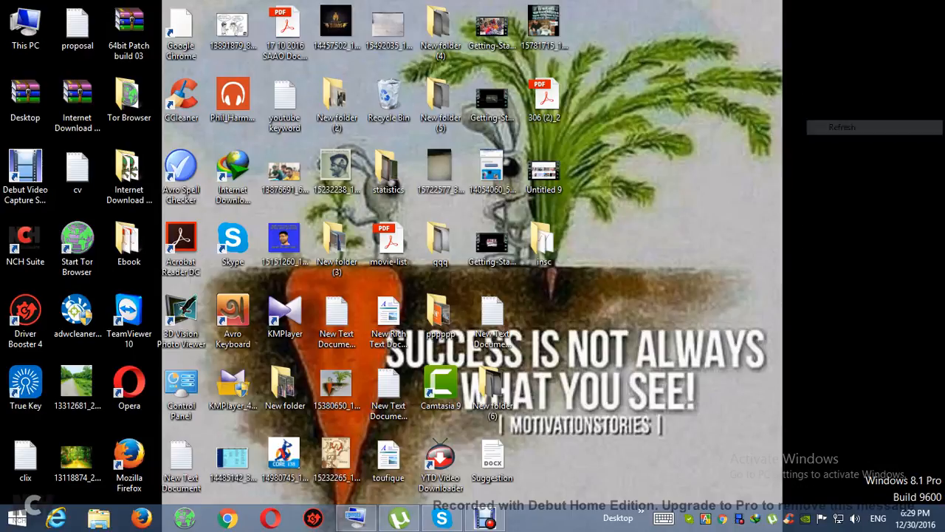
pyautogui.rightClick(805, 89)
pyautogui.click(842, 130)
pyautogui.rightClick(804, 112)
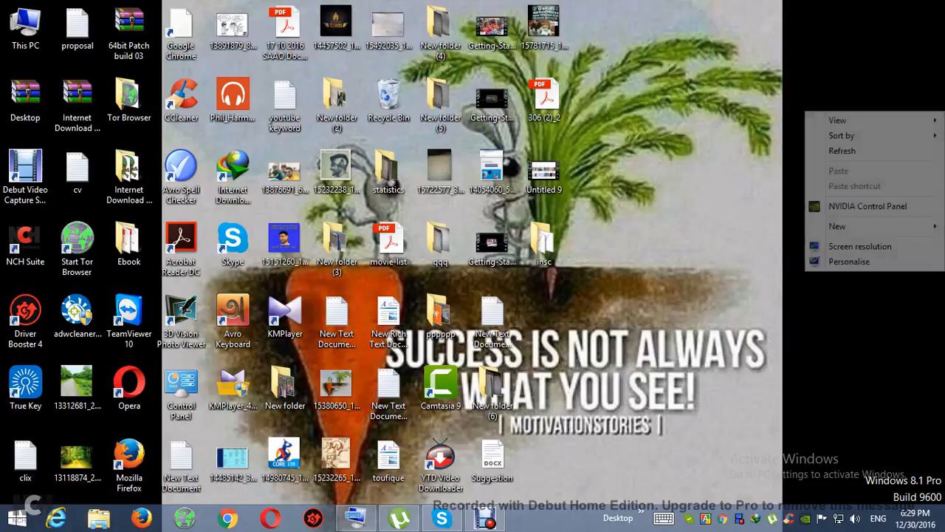
pyautogui.click(834, 151)
pyautogui.rightClick(805, 118)
pyautogui.click(842, 158)
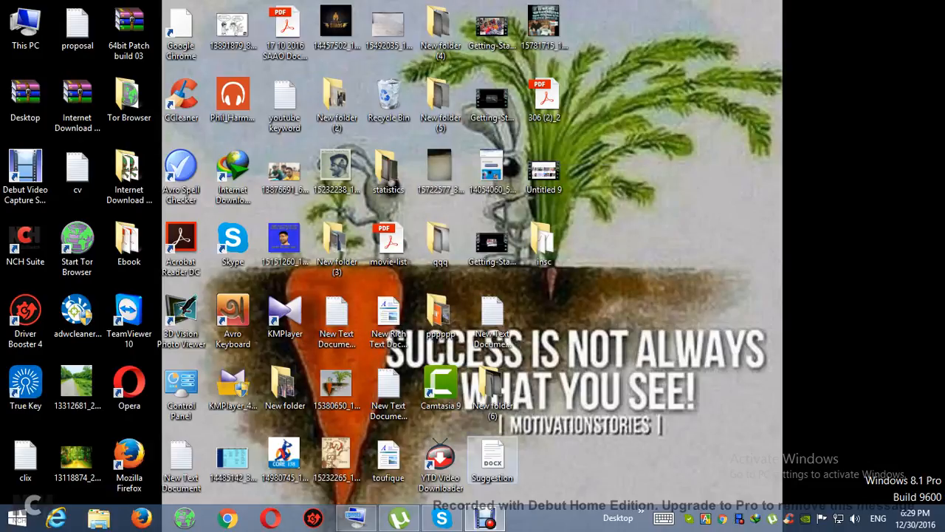
# Open Camtasia 9 and continue with the evaluation option.
pyautogui.rightClick(805, 225)
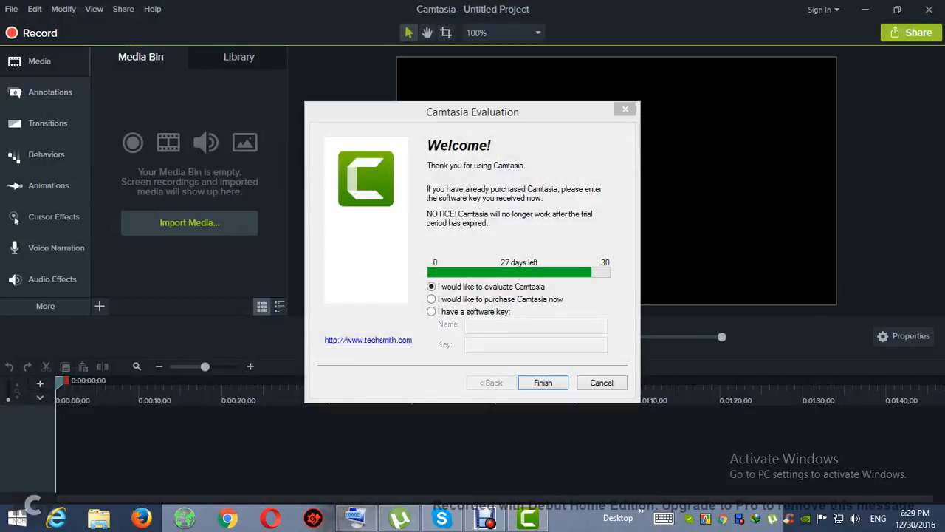
pyautogui.press('Return')
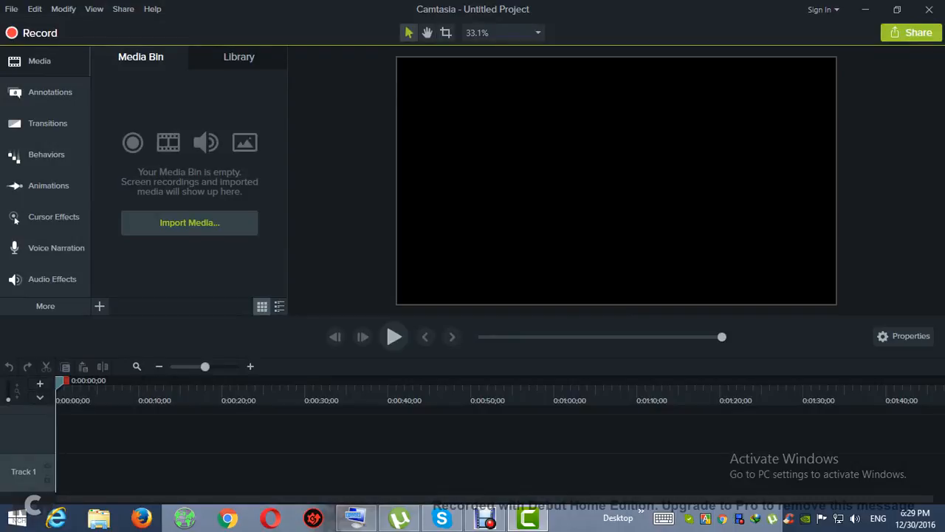
# Import the Call to Adventure audio file from the music folder on Local Disk (E:) into the media bin.
pyautogui.click(190, 222)
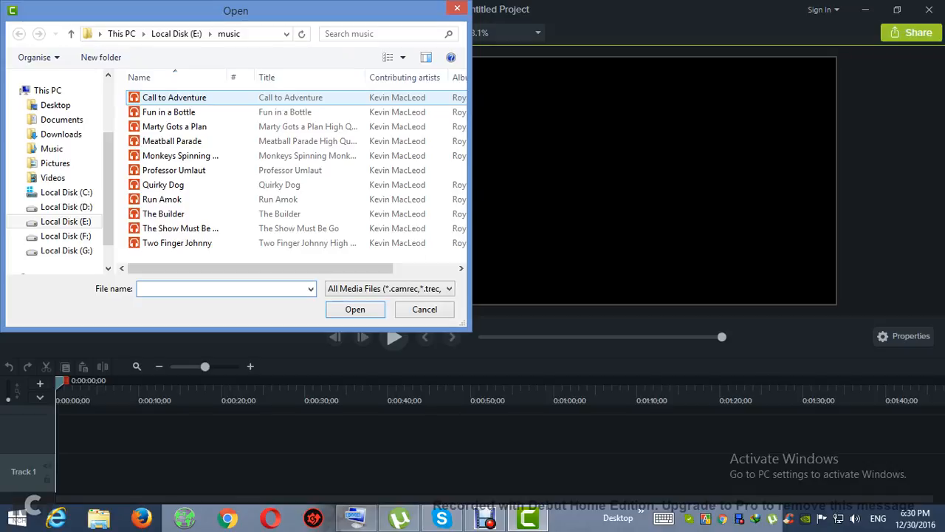
pyautogui.click(175, 98)
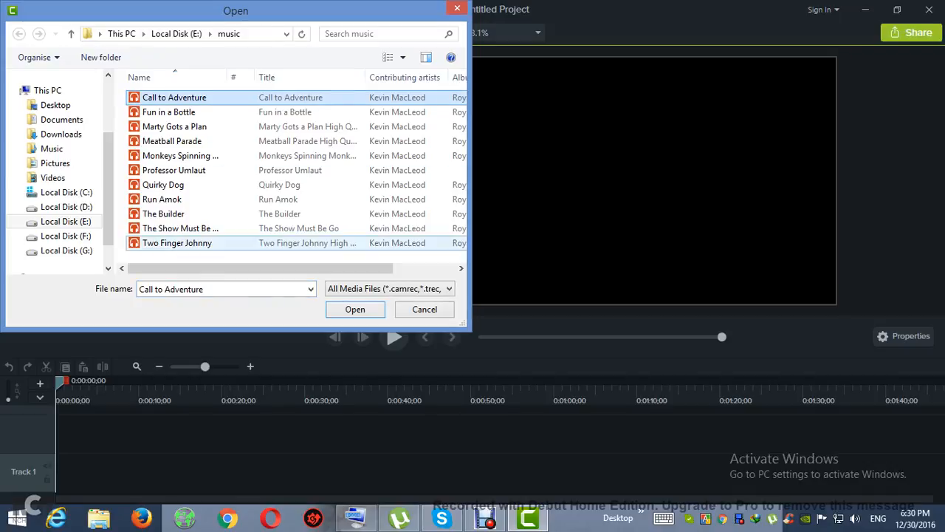
pyautogui.click(355, 309)
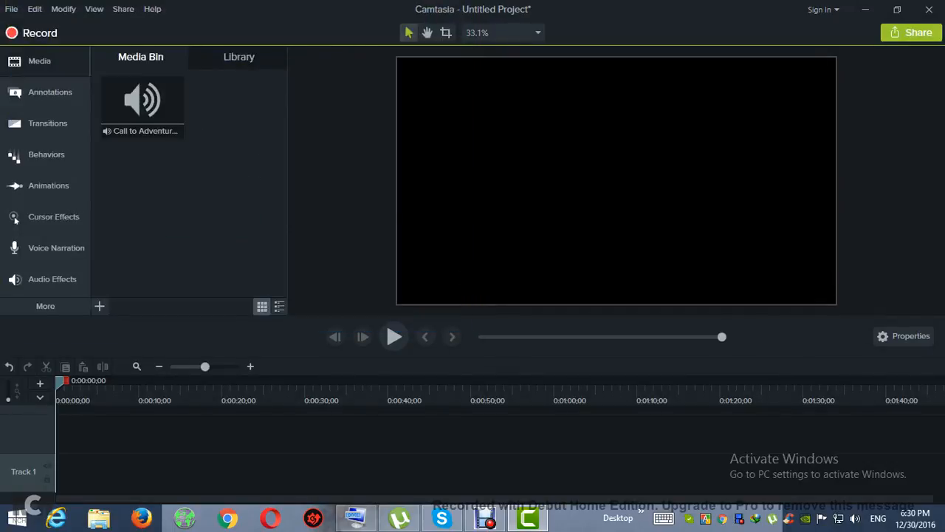
# Import the forest path and paved road images from the Desktop into the media bin.
pyautogui.click(99, 306)
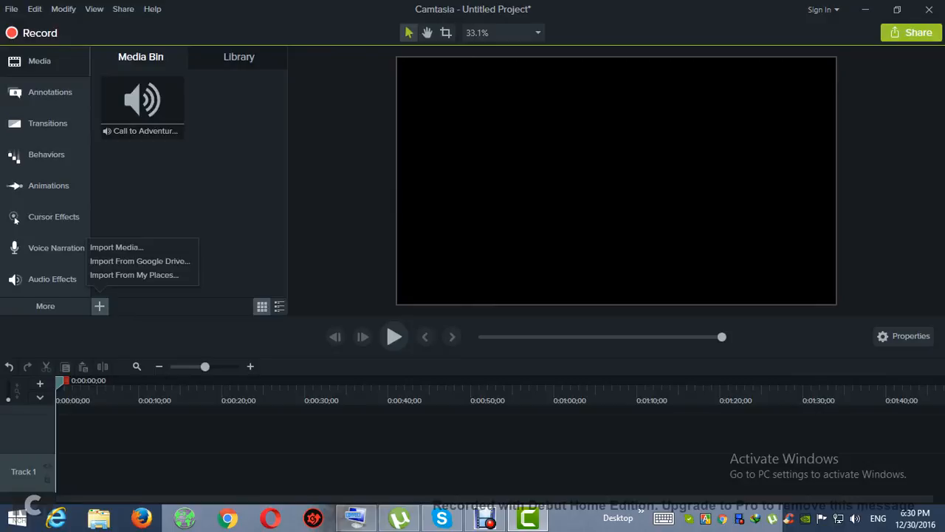
pyautogui.click(116, 248)
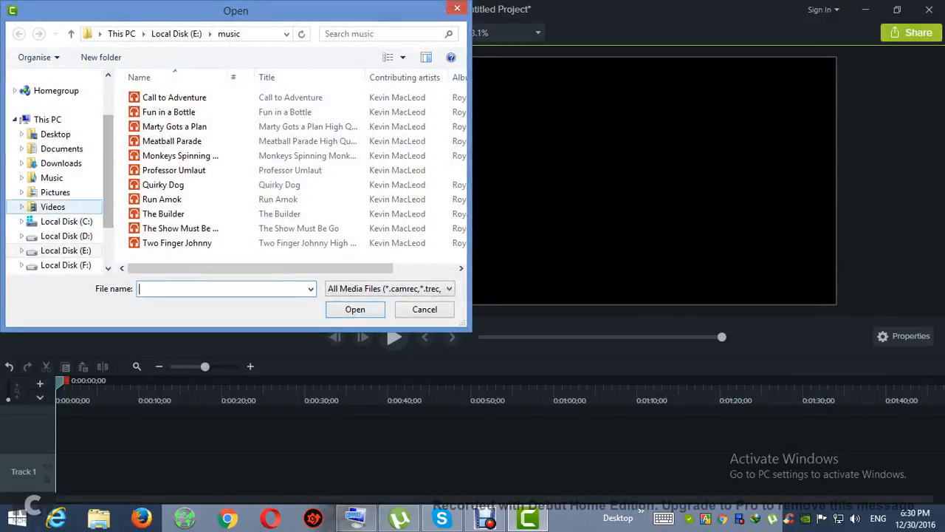
pyautogui.click(56, 134)
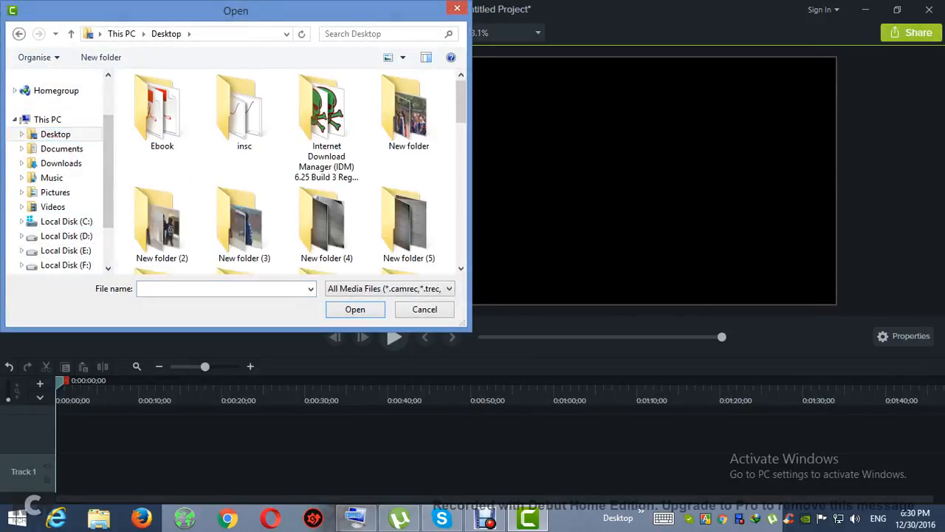
pyautogui.scroll(-5, 288, 170)
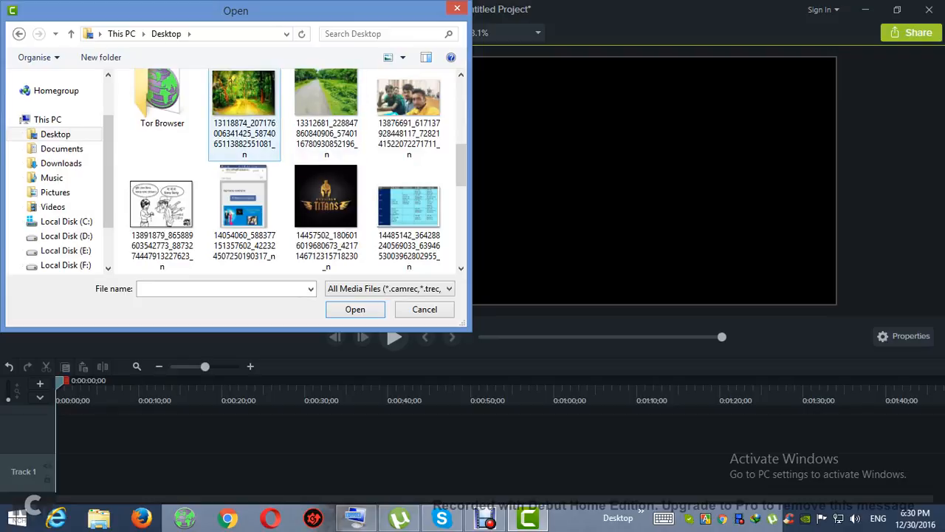
pyautogui.moveTo(195, 152); pyautogui.dragTo(342, 130)
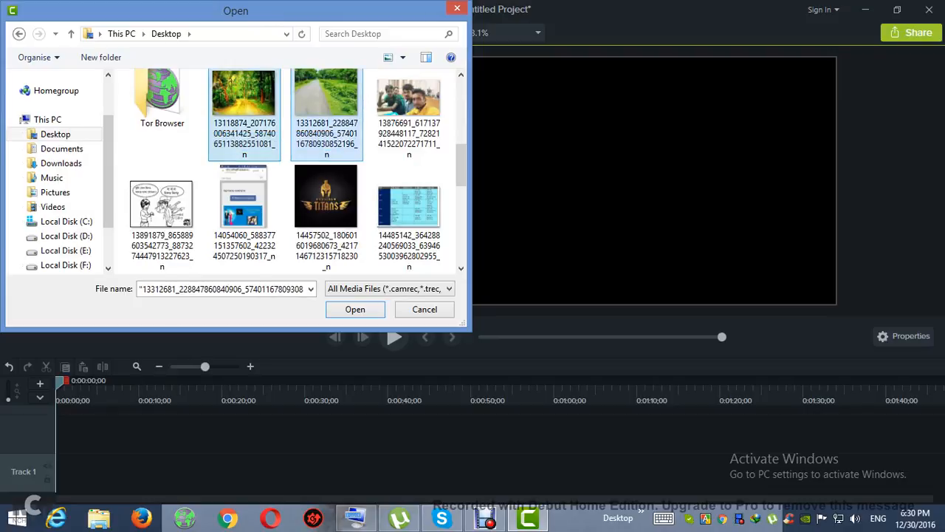
pyautogui.click(341, 130)
pyautogui.moveTo(196, 175); pyautogui.dragTo(313, 132)
pyautogui.click(355, 309)
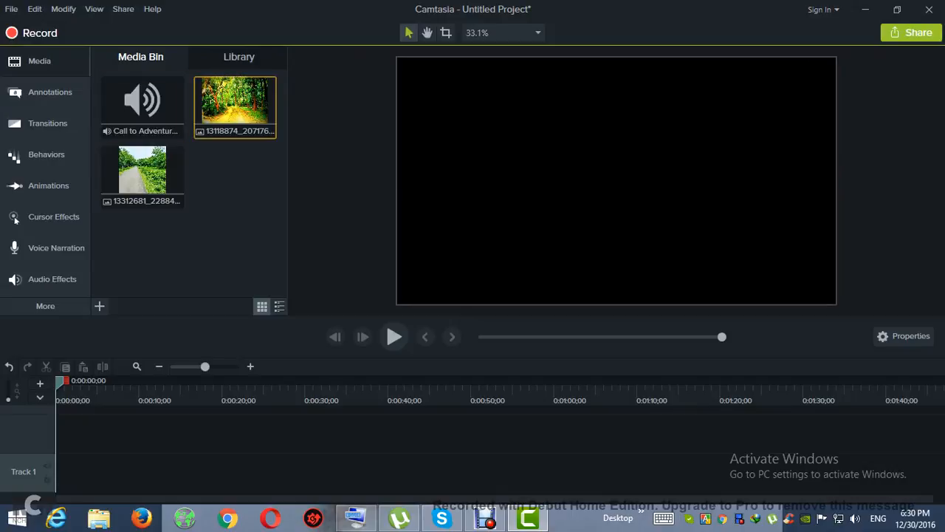
# Place the forest path image at the start of Track 1, stretched to about one minute, directly followed by the lengthened paved road image.
pyautogui.moveTo(229, 111); pyautogui.dragTo(280, 473)
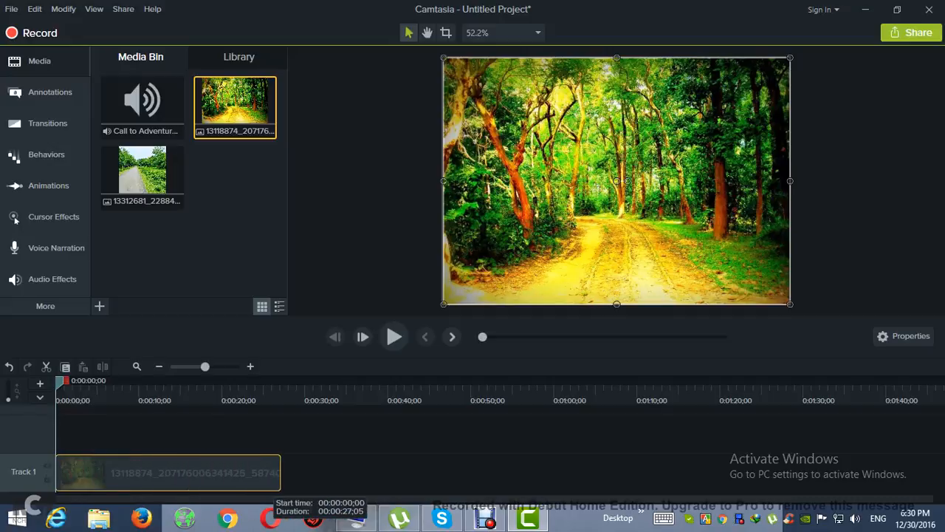
pyautogui.moveTo(143, 171); pyautogui.dragTo(831, 473)
pyautogui.moveTo(635, 473); pyautogui.dragTo(907, 473)
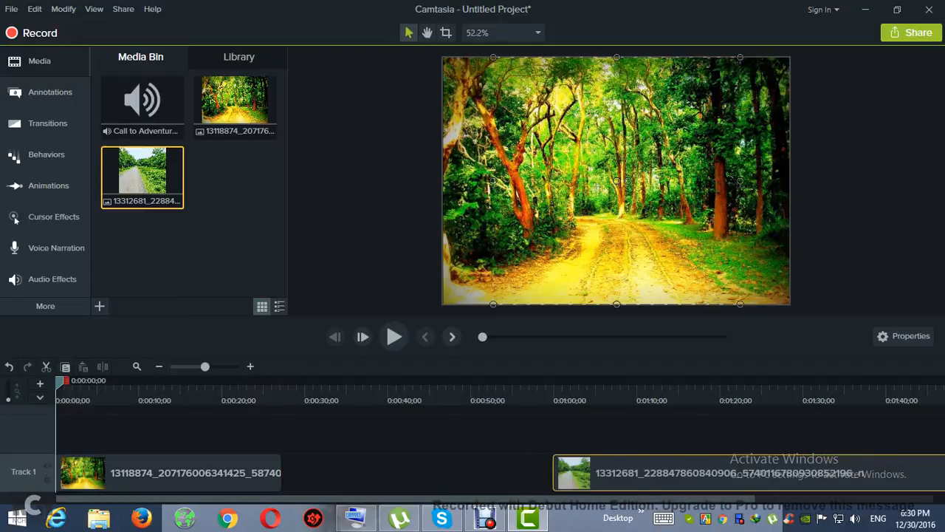
pyautogui.moveTo(280, 473); pyautogui.dragTo(553, 473)
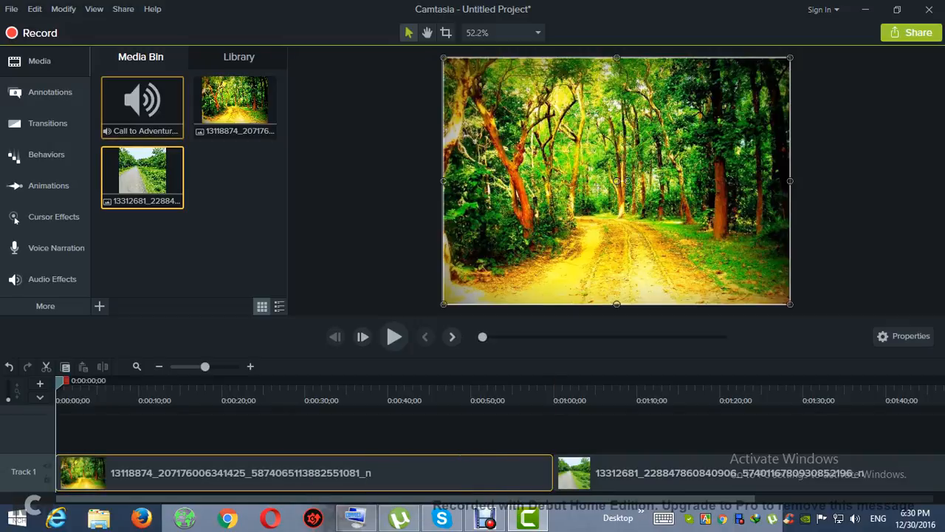
# Add the Call to Adventure audio to Track 2 from the start and preview playback across the change between the two images.
pyautogui.moveTo(142, 107); pyautogui.dragTo(68, 434)
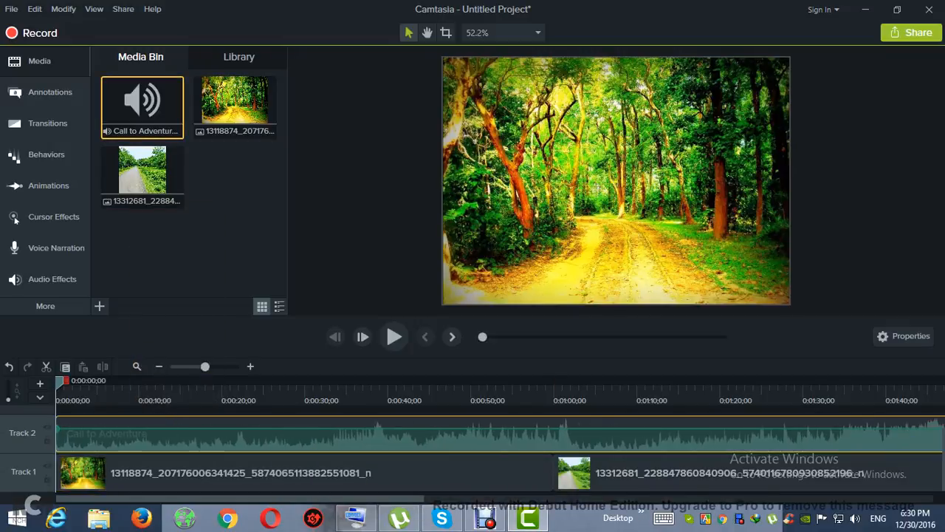
pyautogui.press('space')
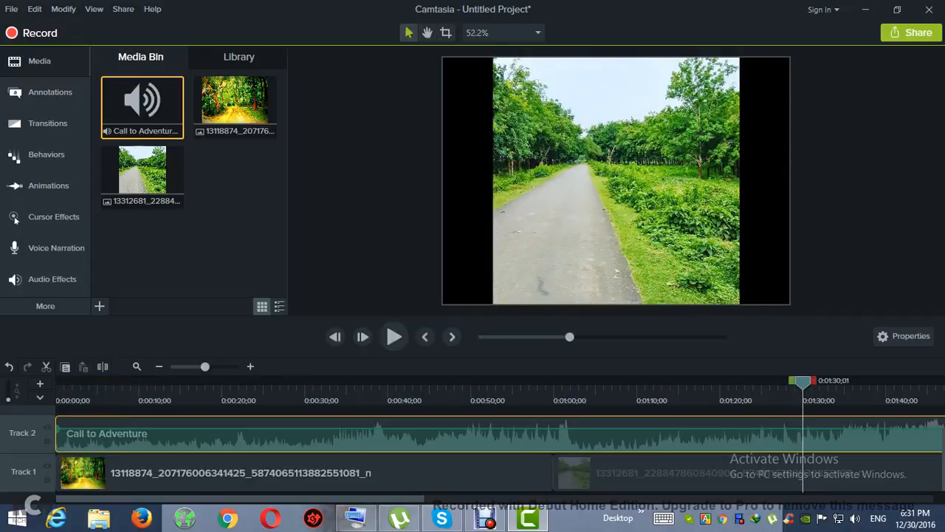
pyautogui.moveTo(803, 382); pyautogui.dragTo(619, 381)
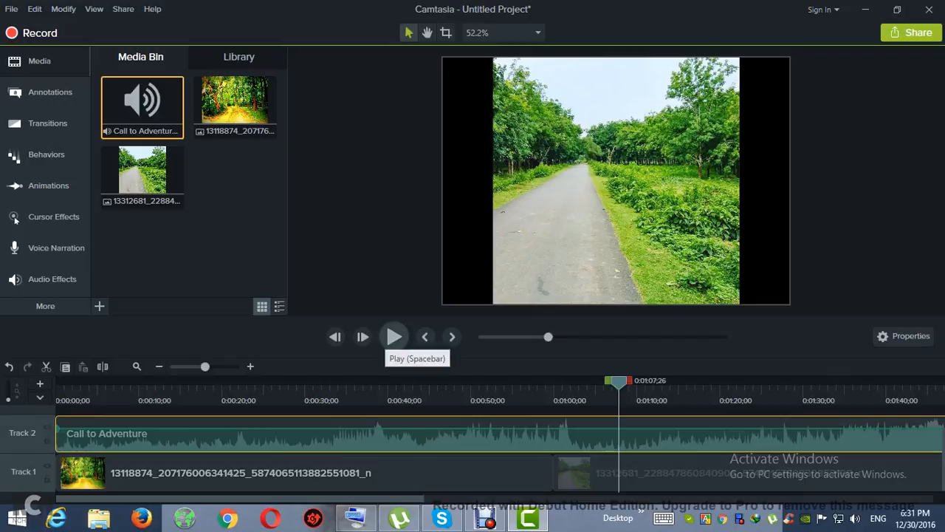
pyautogui.click(395, 337)
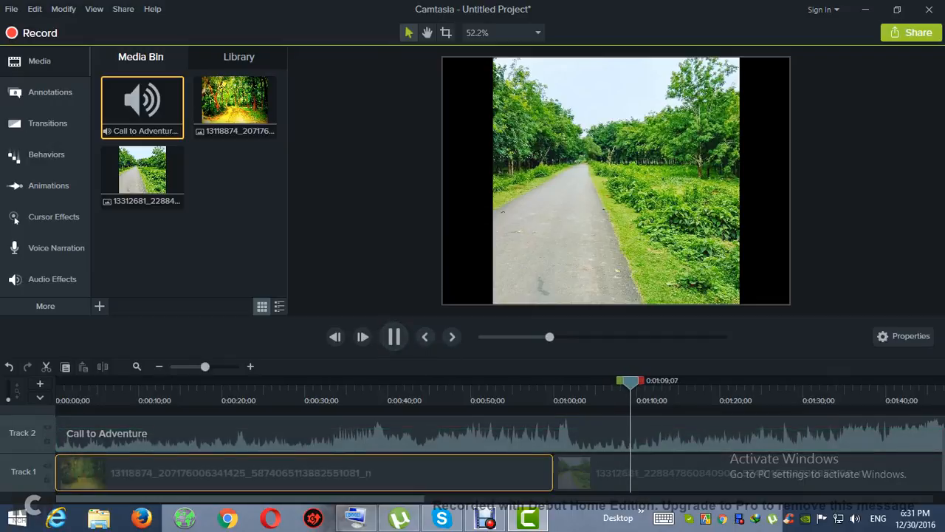
pyautogui.moveTo(638, 382); pyautogui.dragTo(542, 381)
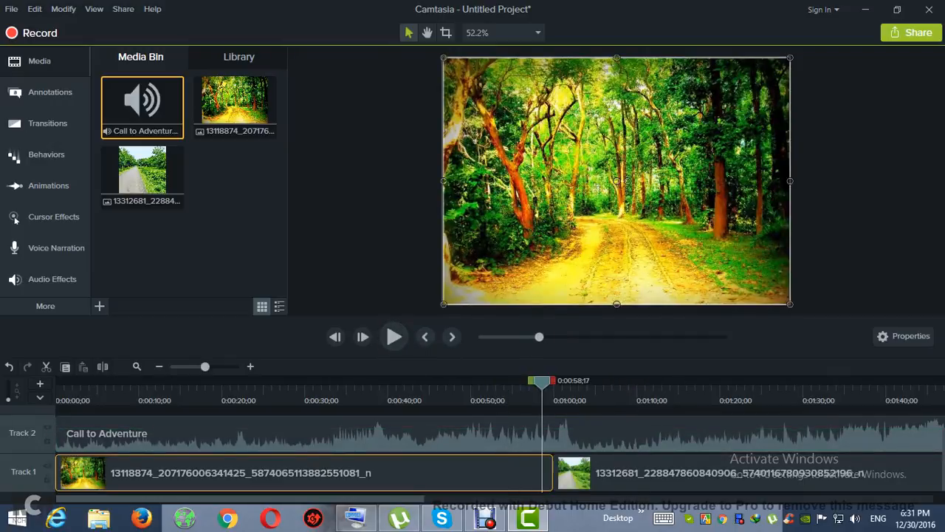
pyautogui.press('space')
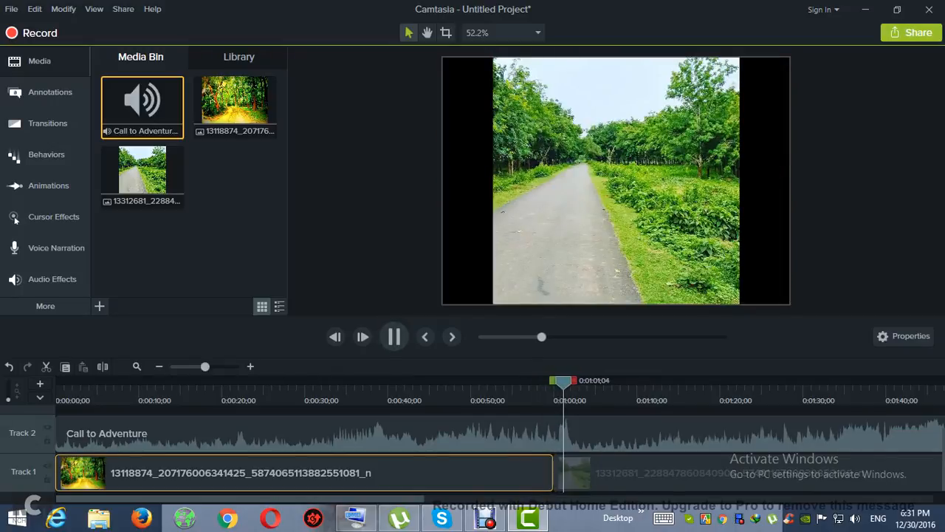
pyautogui.click(394, 337)
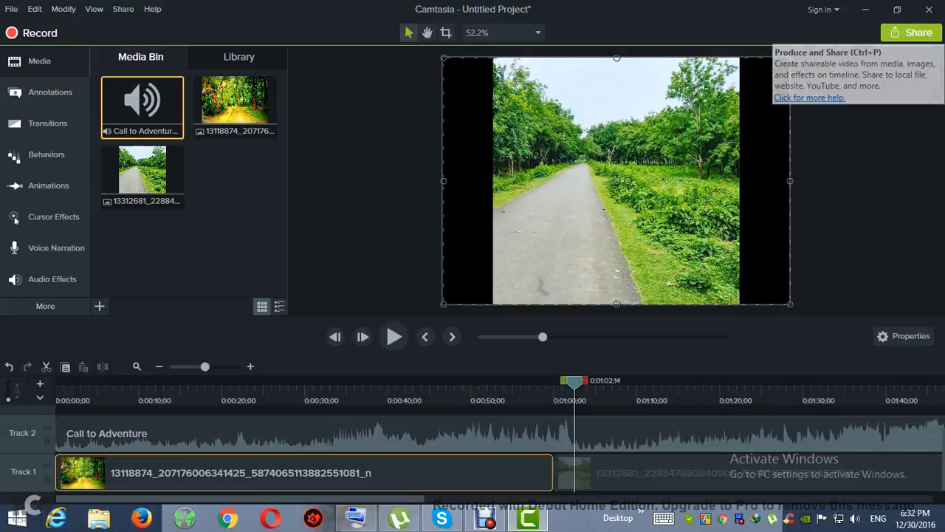
pyautogui.click(911, 33)
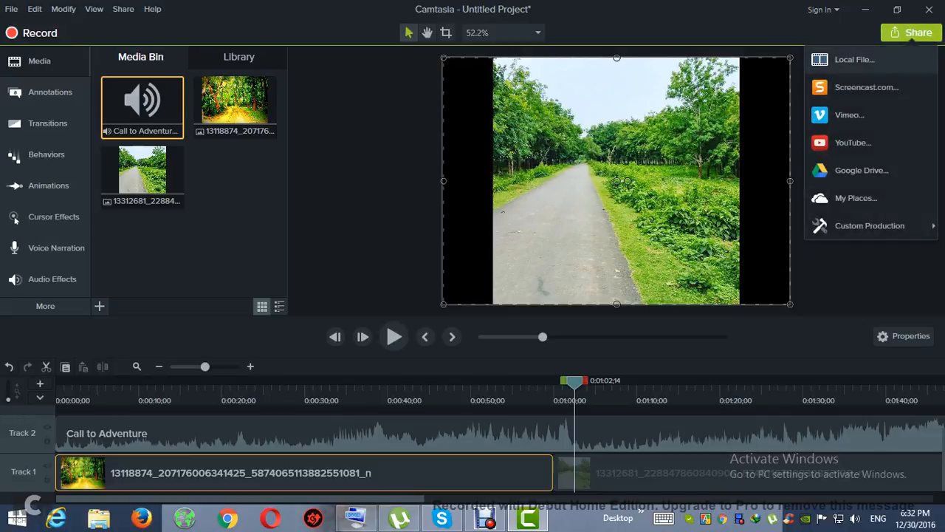
pyautogui.click(855, 60)
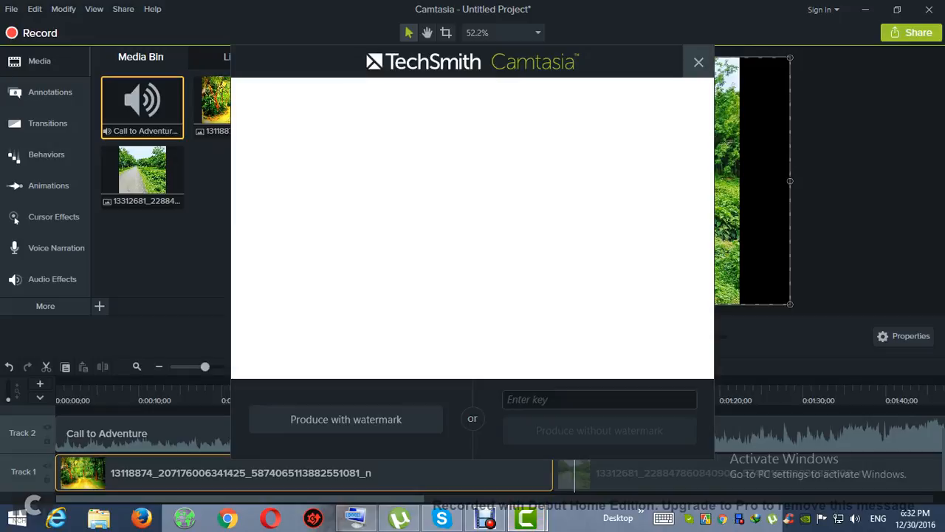
pyautogui.click(699, 62)
# Set up a local file production with custom production settings, the MP4 - Smart Player (HTML5) format, and default player and video options.
pyautogui.click(911, 33)
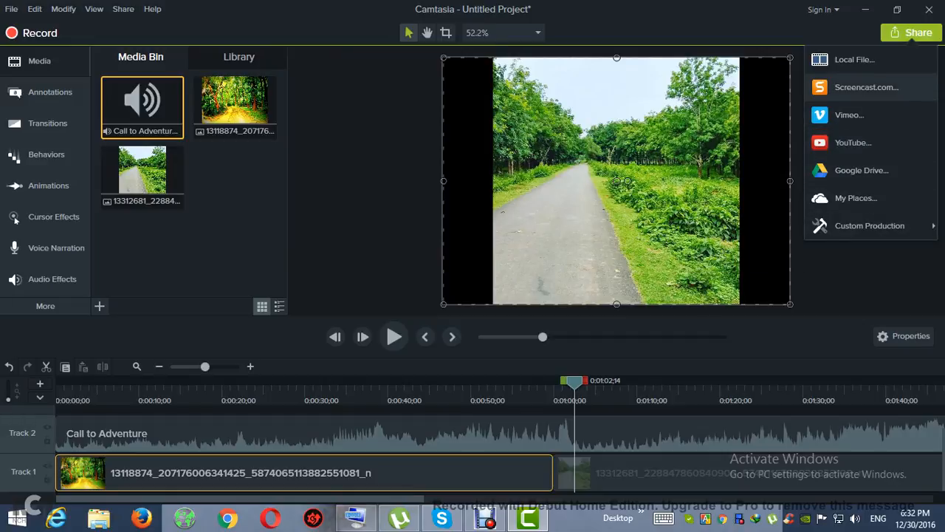
pyautogui.click(855, 59)
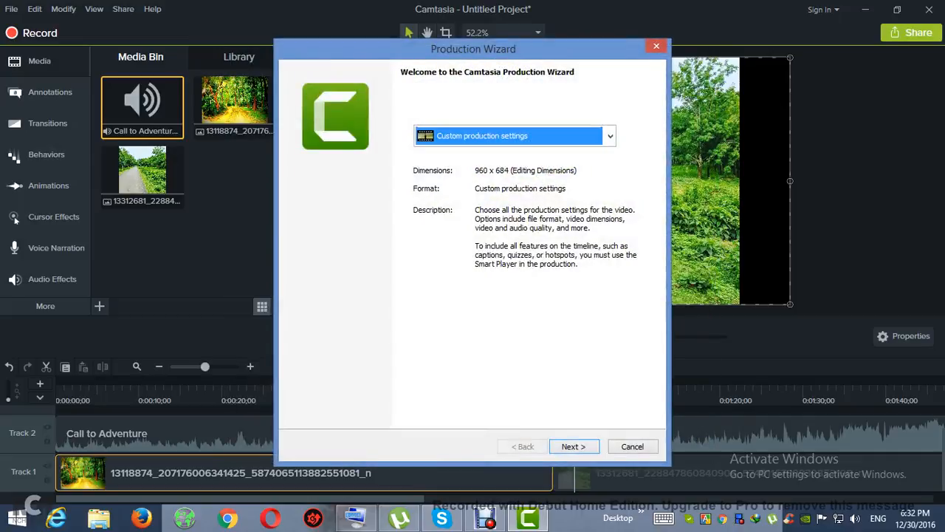
pyautogui.press('Return')
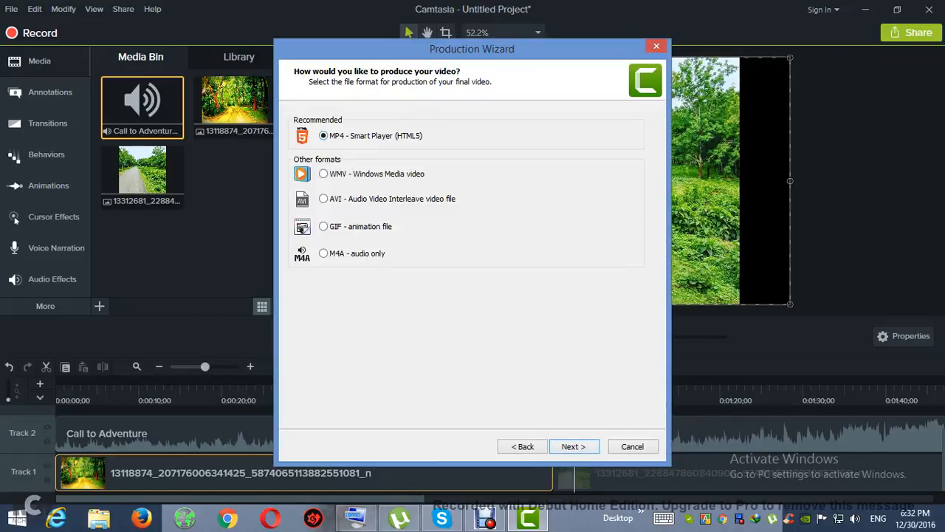
pyautogui.press('Return')
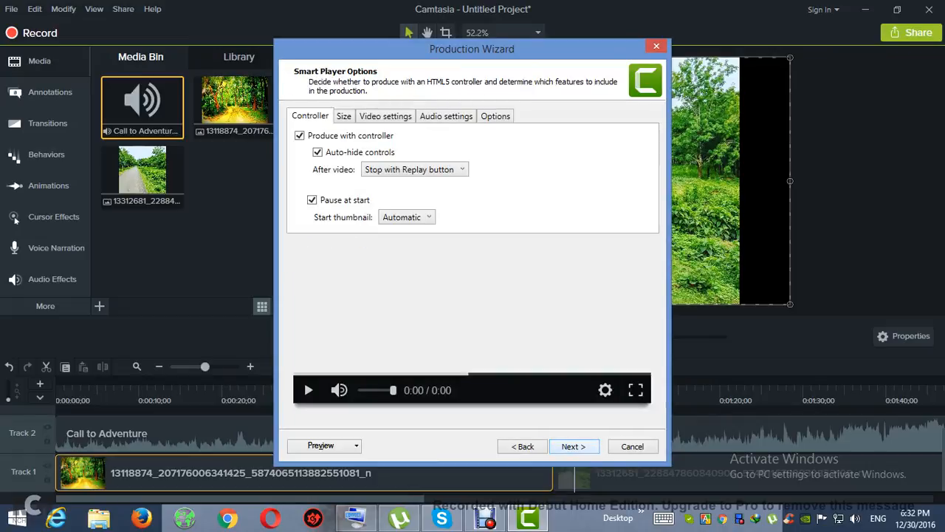
pyautogui.press('Return')
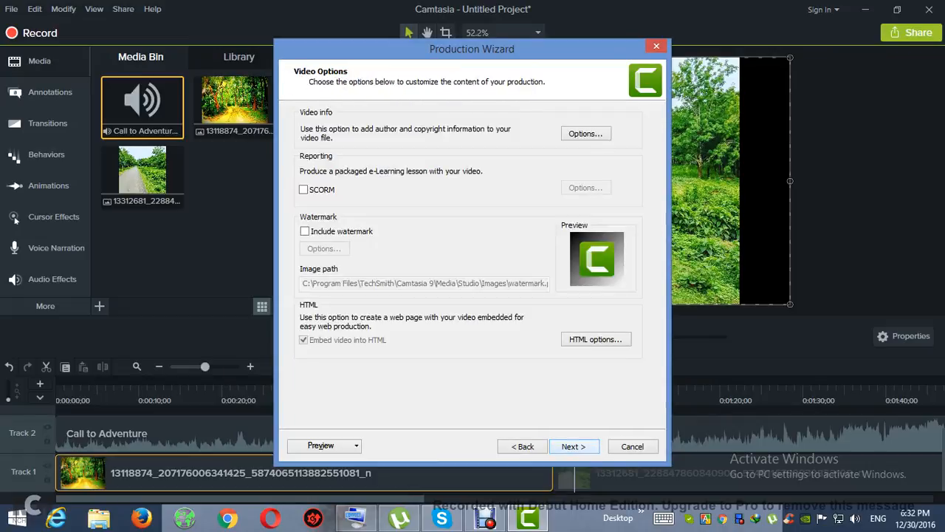
pyautogui.press('Return')
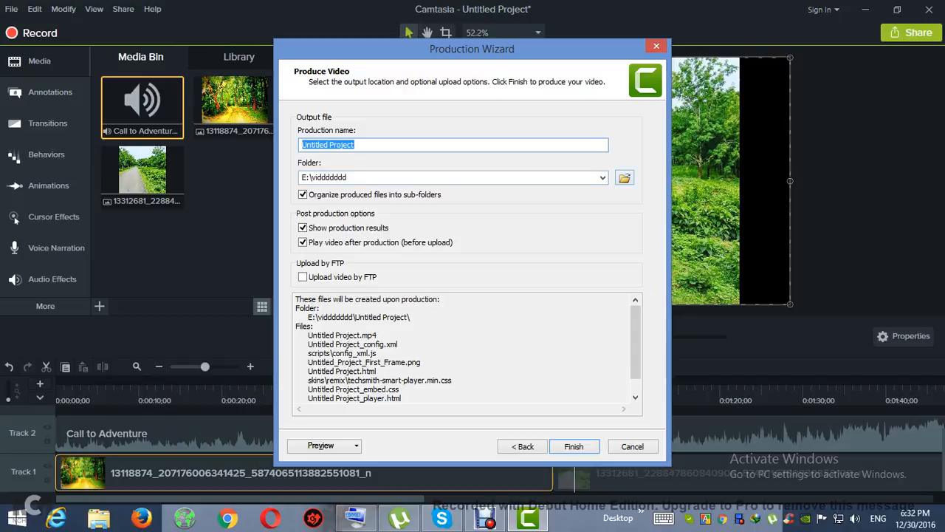
# Produce the video as Untitled Project in the preset folder on Local Disk (E:), overwriting the existing files.
pyautogui.click(625, 178)
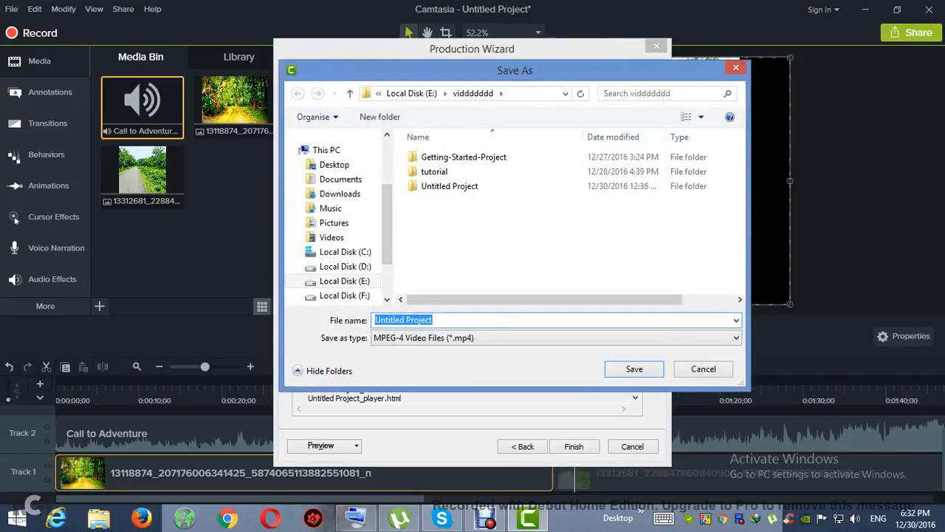
pyautogui.click(634, 369)
pyautogui.click(574, 446)
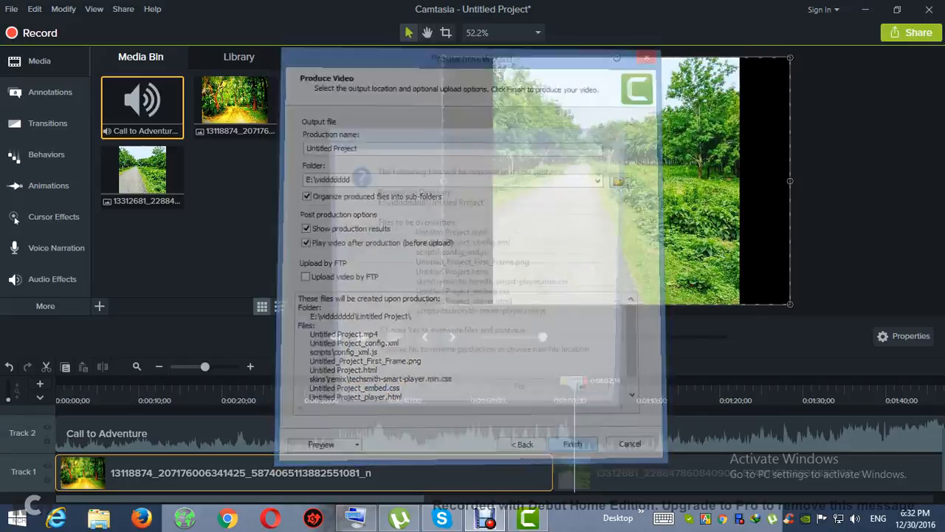
pyautogui.click(522, 398)
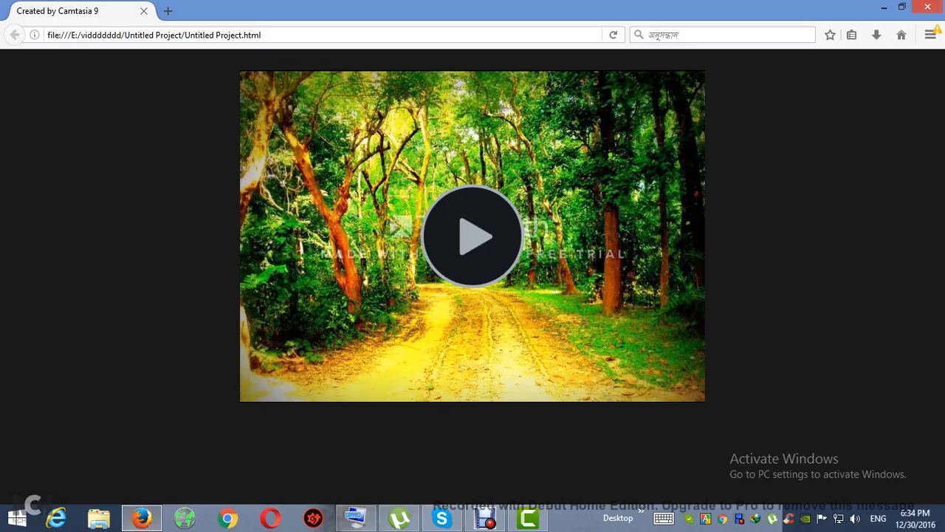
# Play the produced video in the browser, skip ahead through both images to about 2:39, and pause it.
pyautogui.click(472, 237)
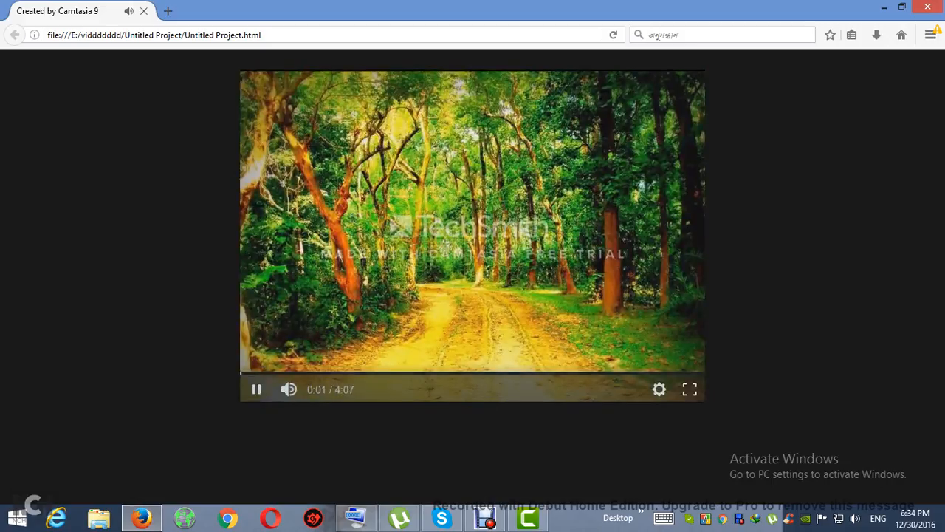
pyautogui.click(328, 373)
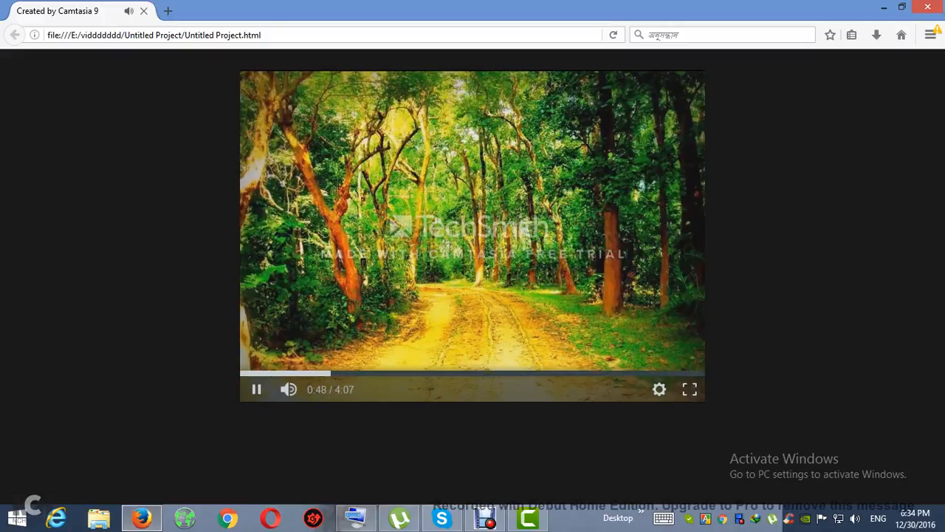
pyautogui.click(426, 373)
pyautogui.click(464, 373)
pyautogui.click(503, 373)
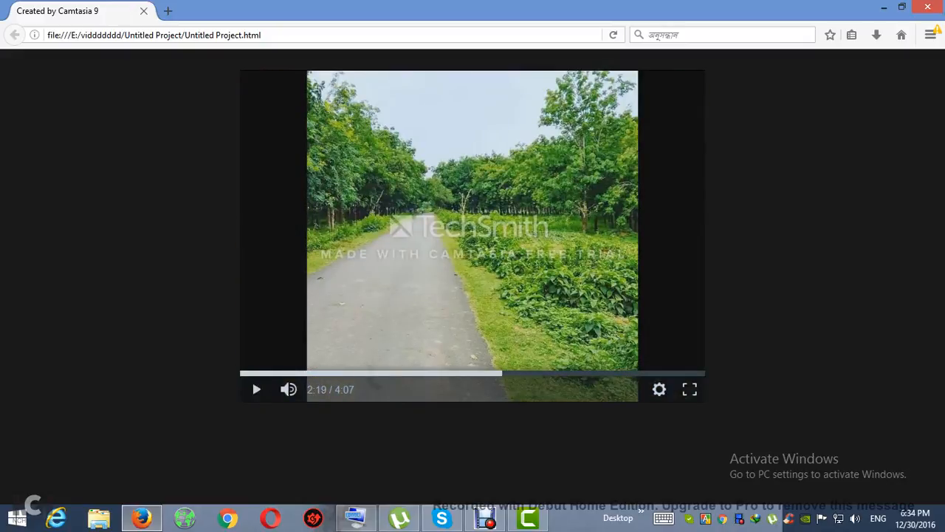
pyautogui.click(537, 373)
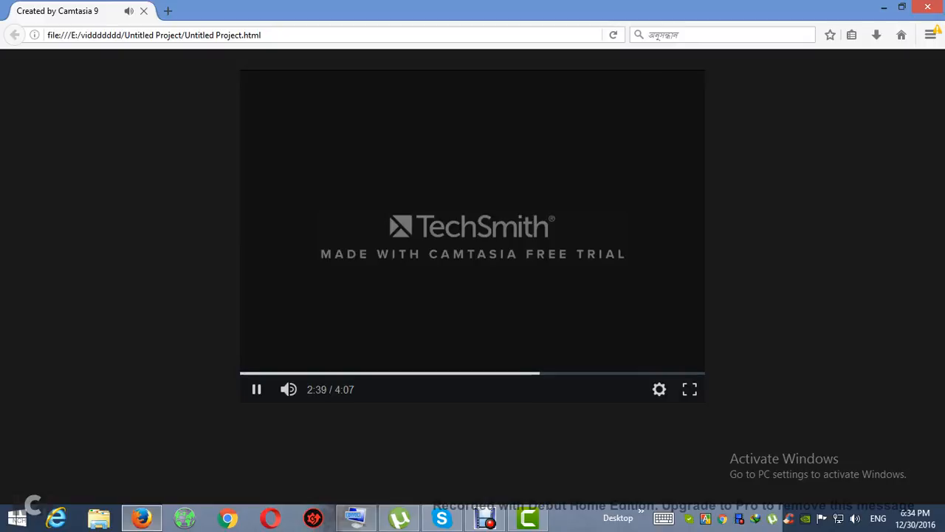
pyautogui.click(256, 389)
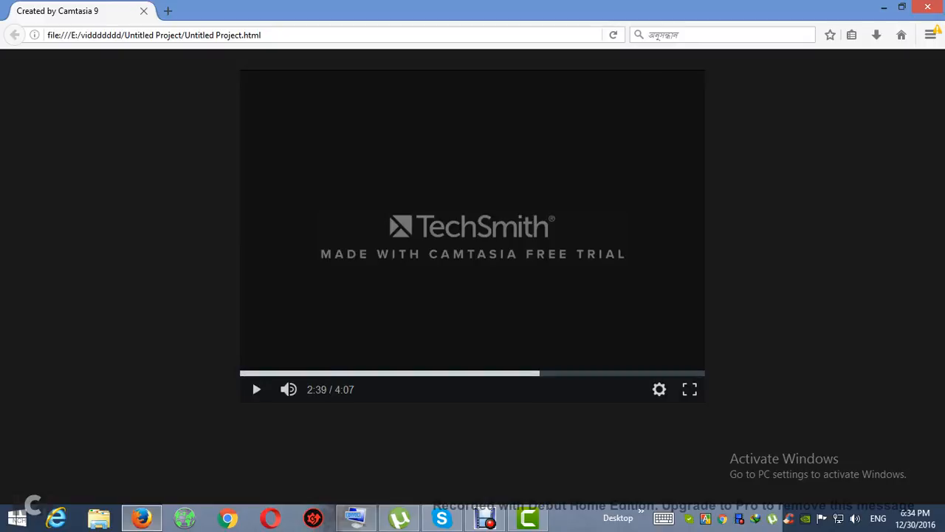